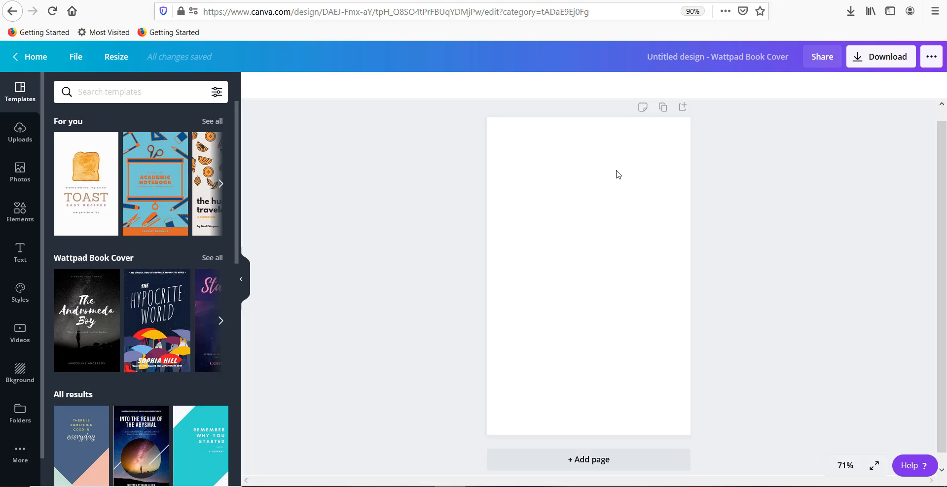
Step: Browse the book cover templates and apply the black "Foul Play" revolver template to the blank page
scroll(156, 263, "down", 5)
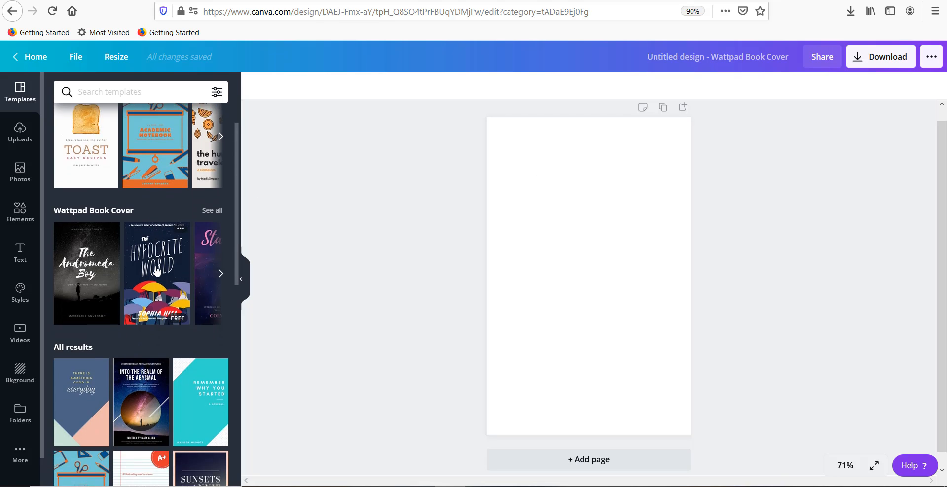
scroll(156, 269, "down", 6)
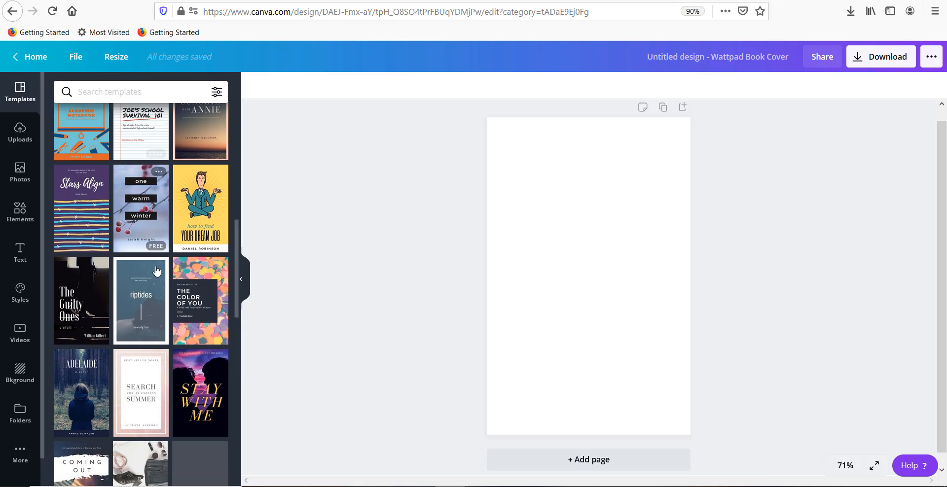
scroll(156, 269, "down", 6)
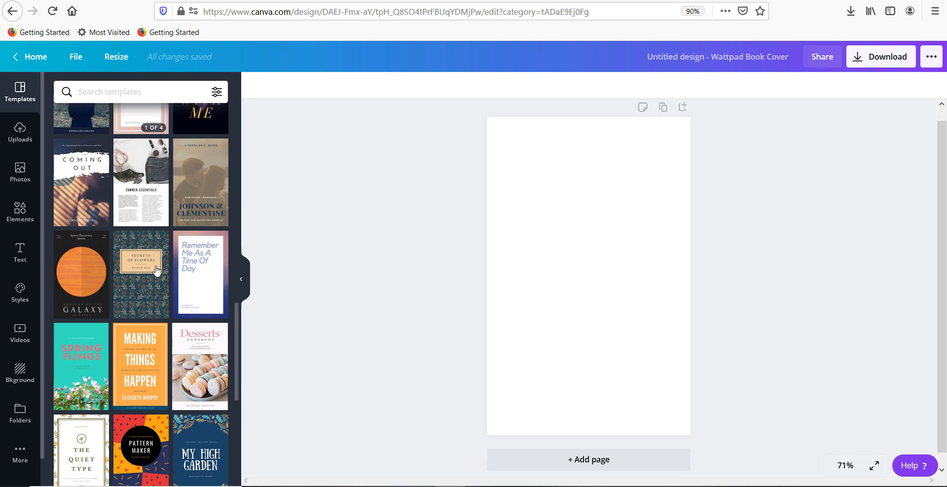
scroll(156, 270, "down", 6)
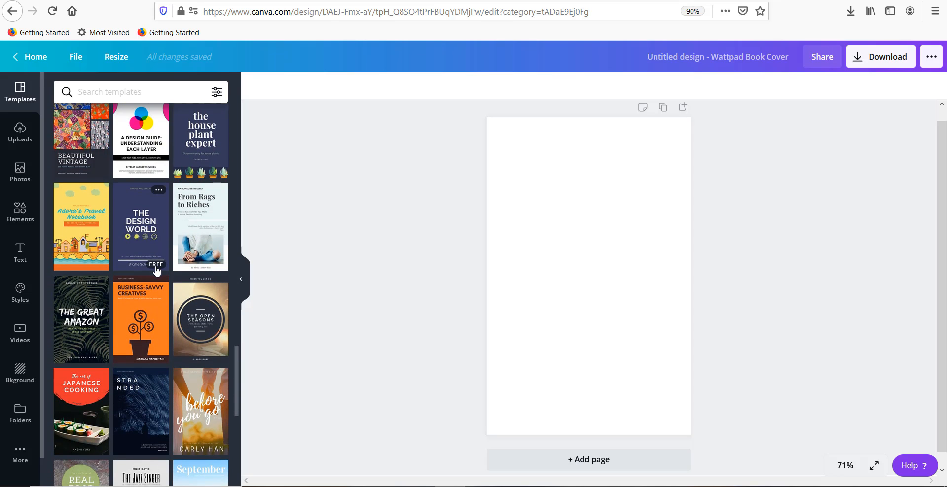
scroll(156, 270, "down", 5)
scroll(156, 270, "down", 5)
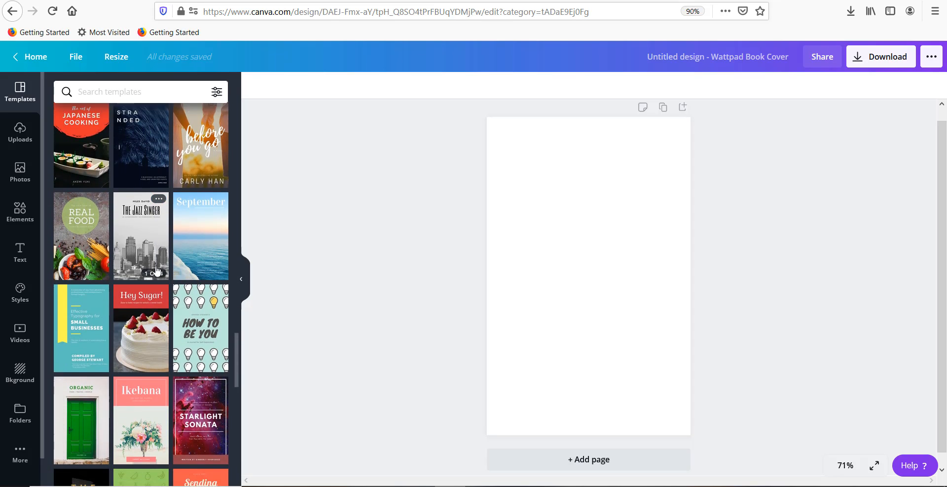
scroll(156, 270, "down", 3)
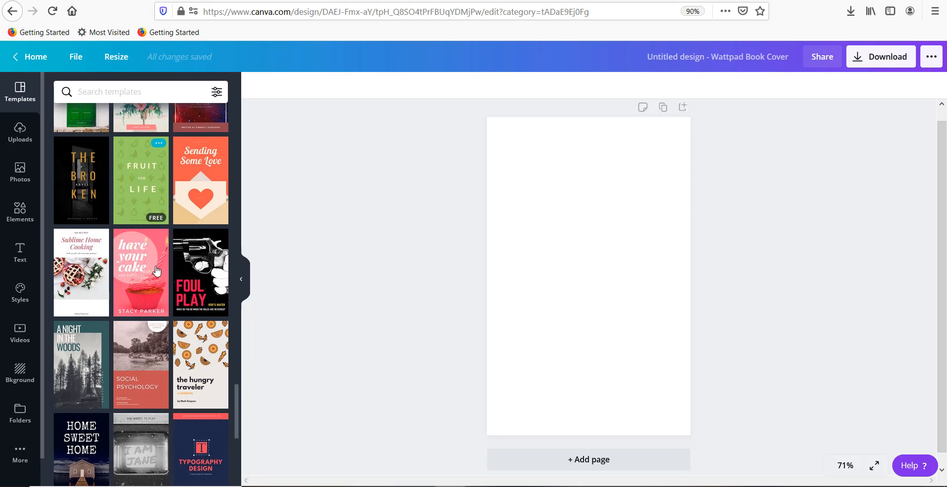
scroll(156, 269, "down", 1)
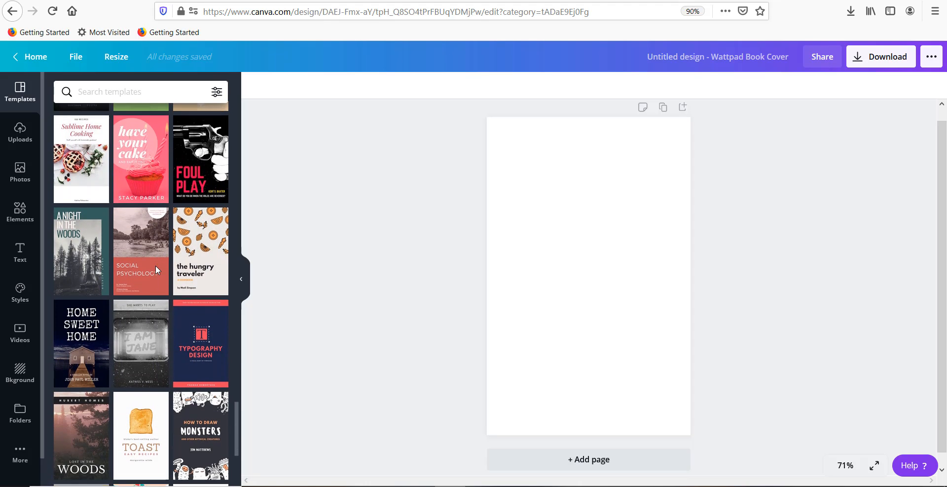
scroll(155, 266, "up", 1)
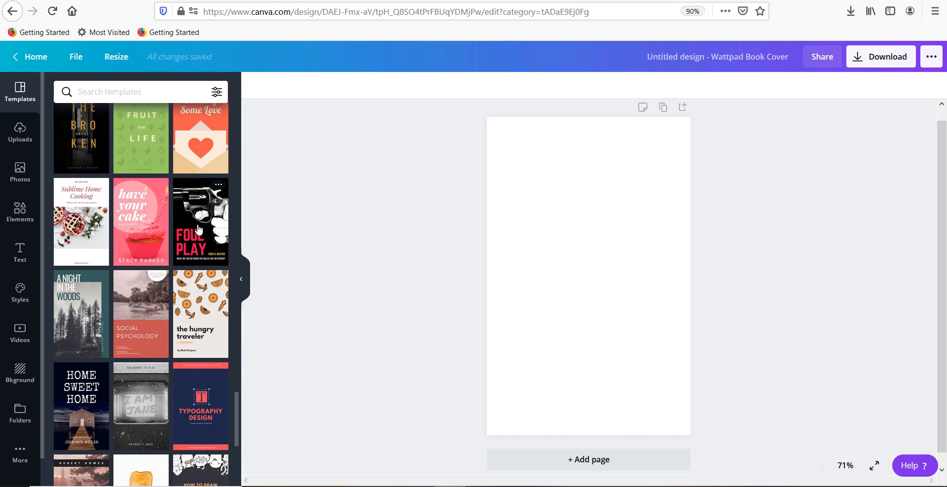
left_click(199, 229)
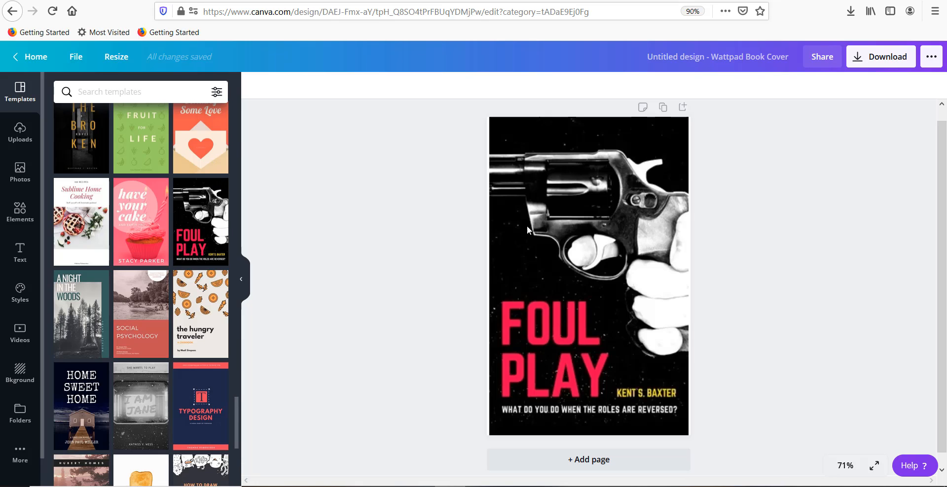
Step: Delete the revolver picture and the starry speckle overlay from the cover, keeping the plain black background
left_click(567, 204)
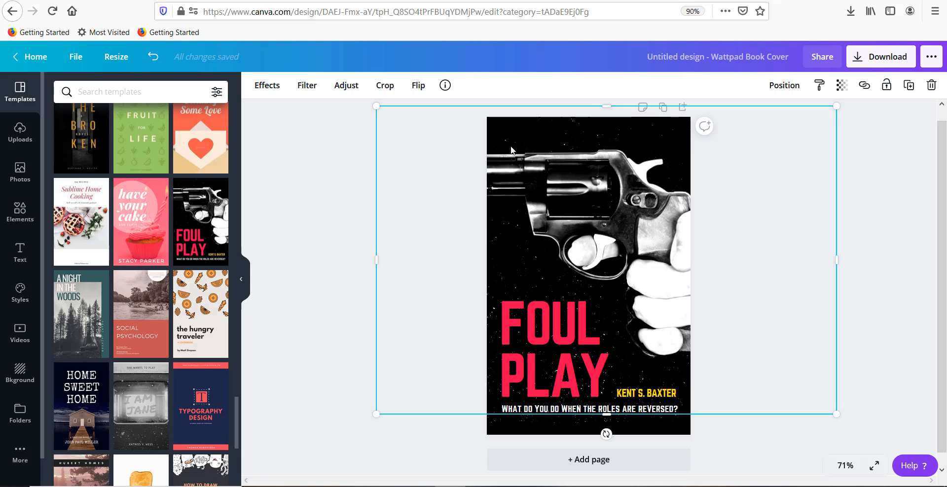
mouse_move(532, 159)
left_mouse_down()
mouse_move(539, 188)
mouse_move(539, 173)
left_mouse_up()
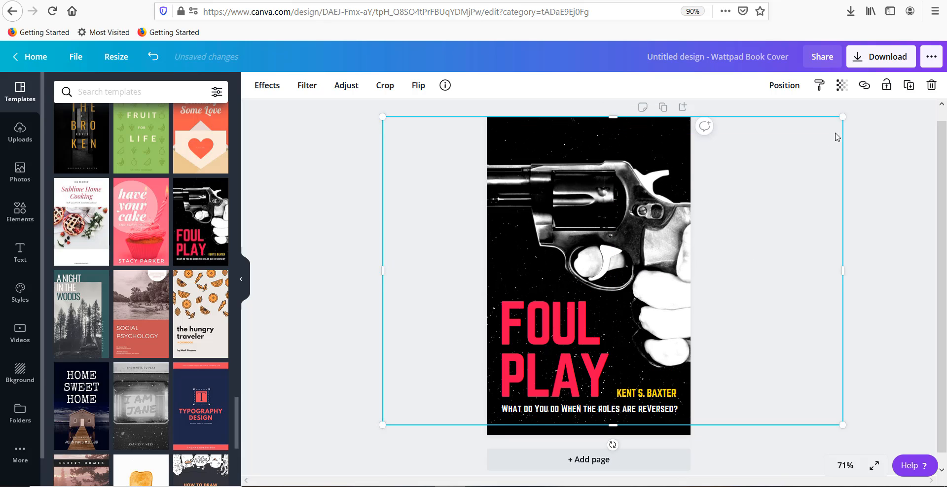
left_click(930, 85)
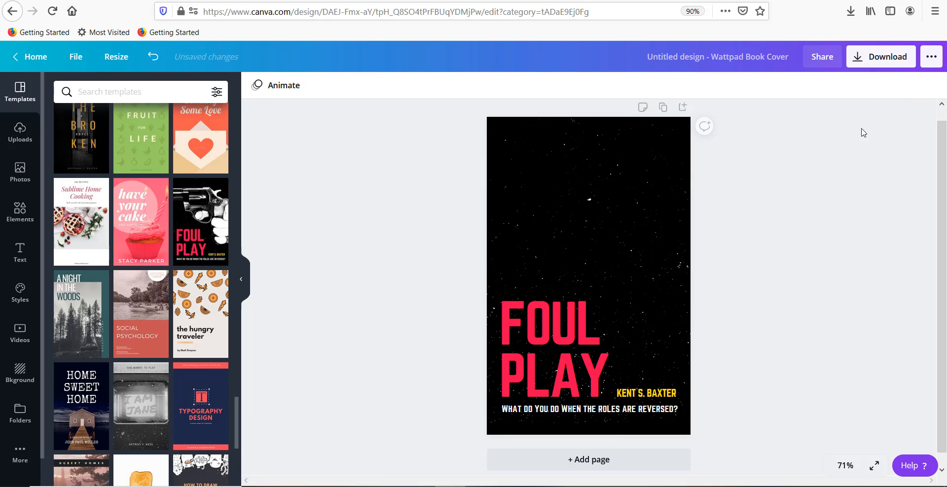
left_click(599, 219)
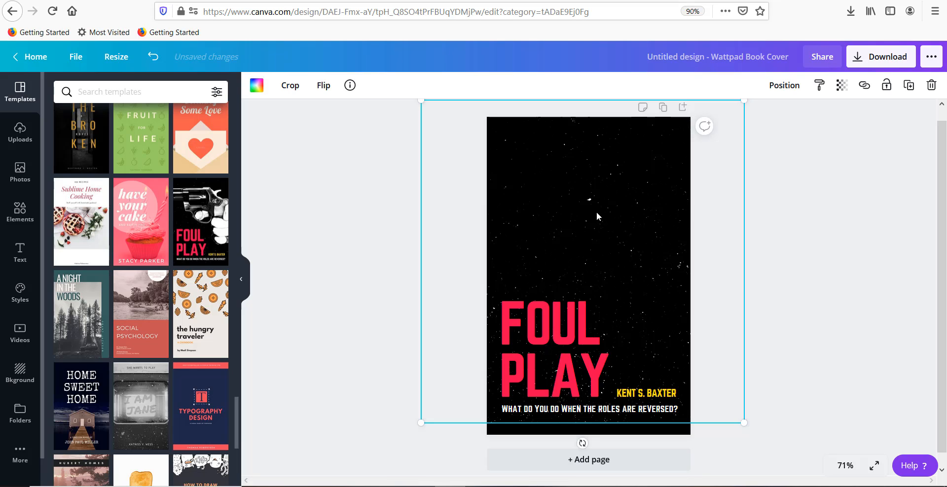
left_click_drag(596, 216, 601, 251)
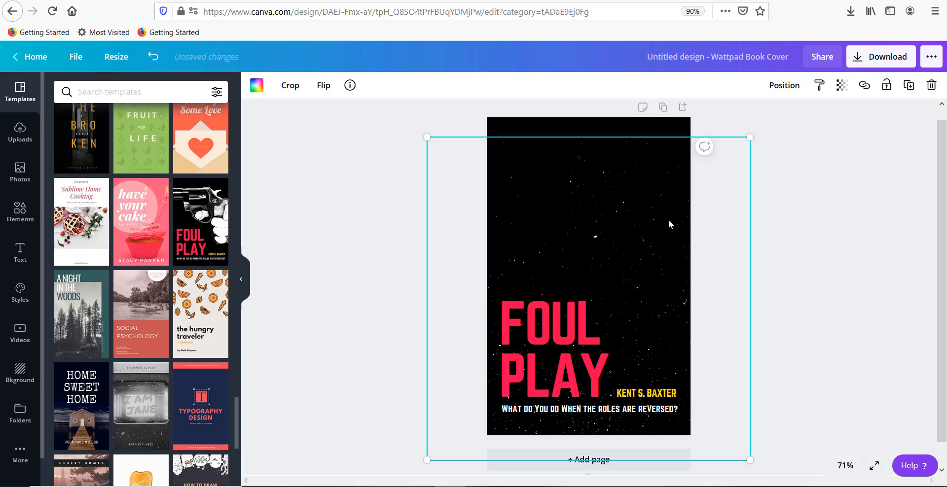
left_click(931, 85)
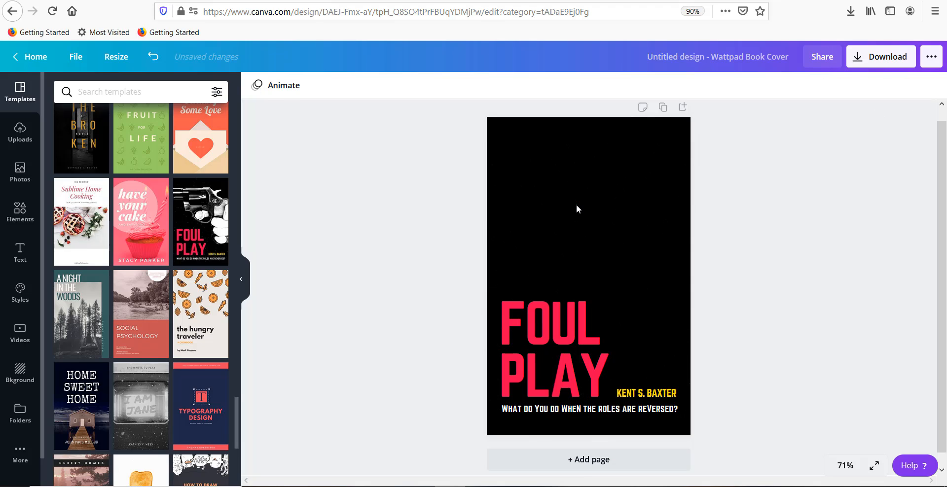
left_click(576, 205)
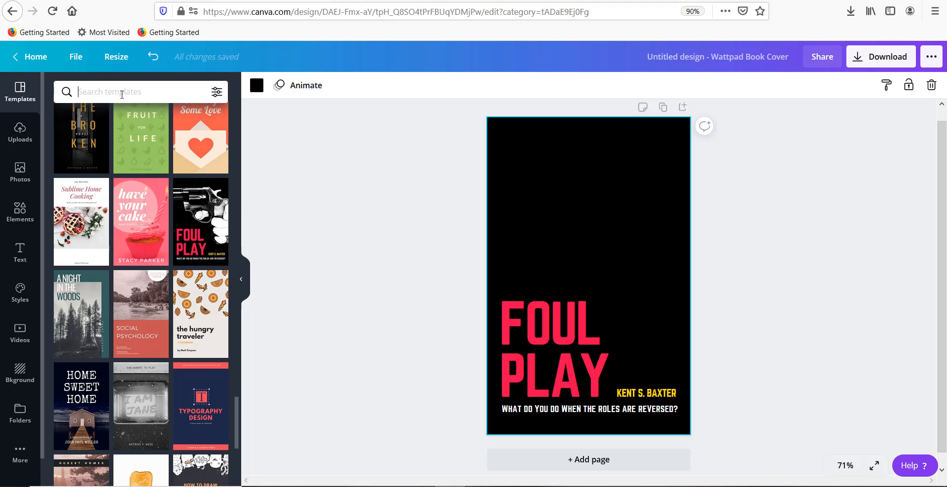
Step: Search the photos for "black woman hair" and place the portrait with straight hair covering half the face on the cover
left_click(20, 173)
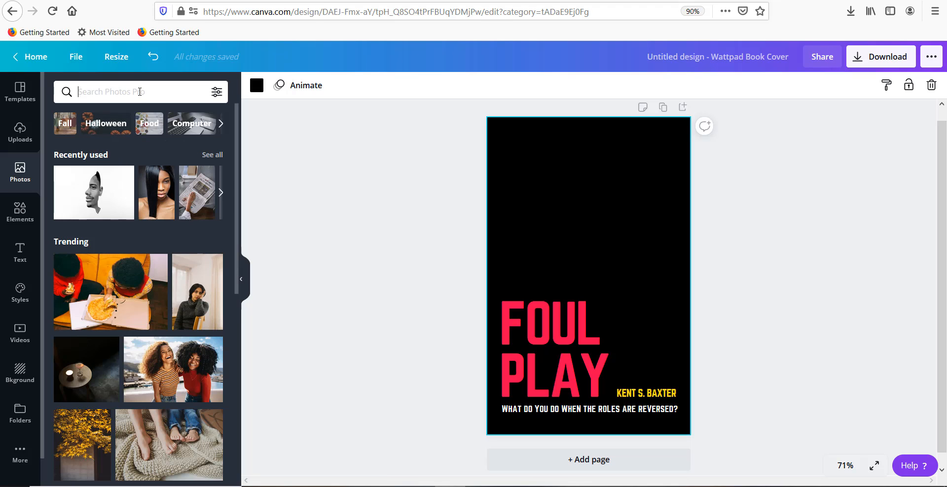
type("bl")
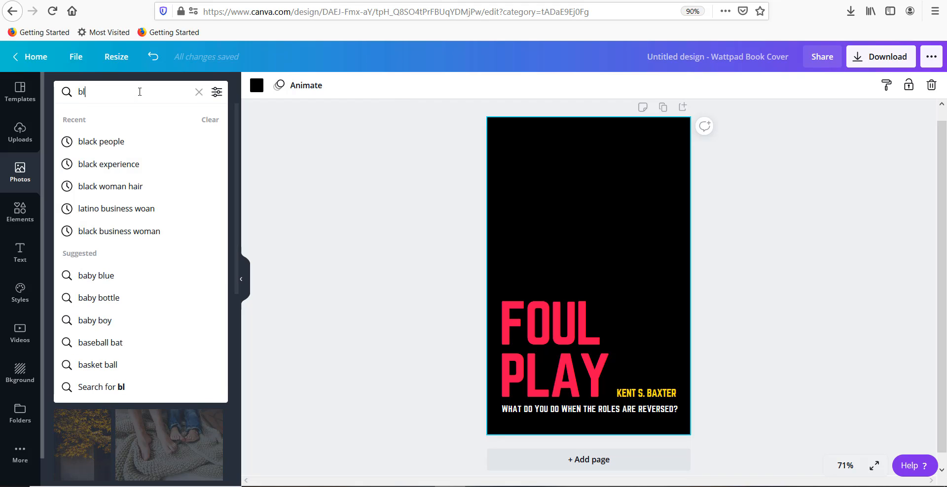
type("ack woman")
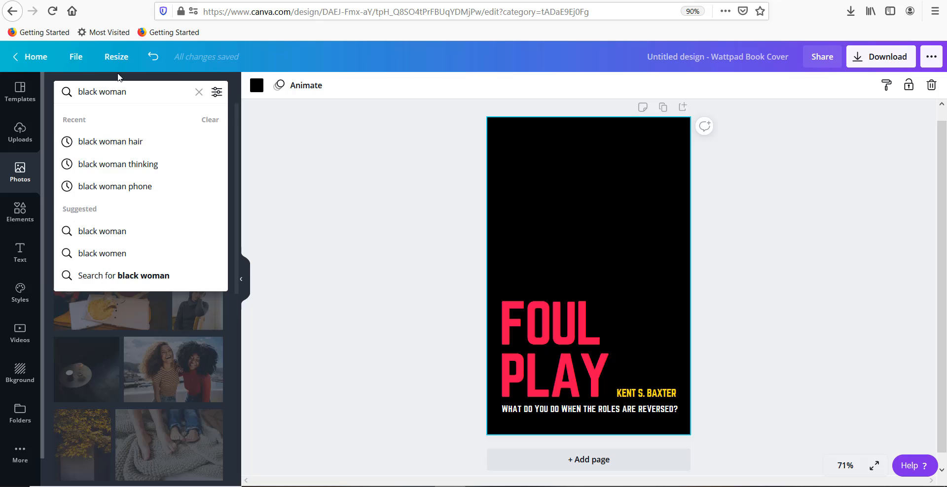
left_click(119, 143)
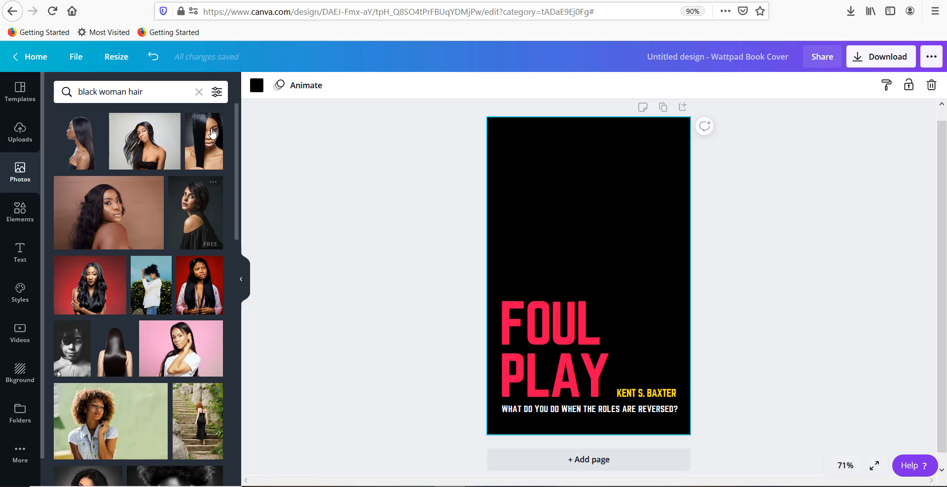
left_click_drag(197, 133, 536, 161)
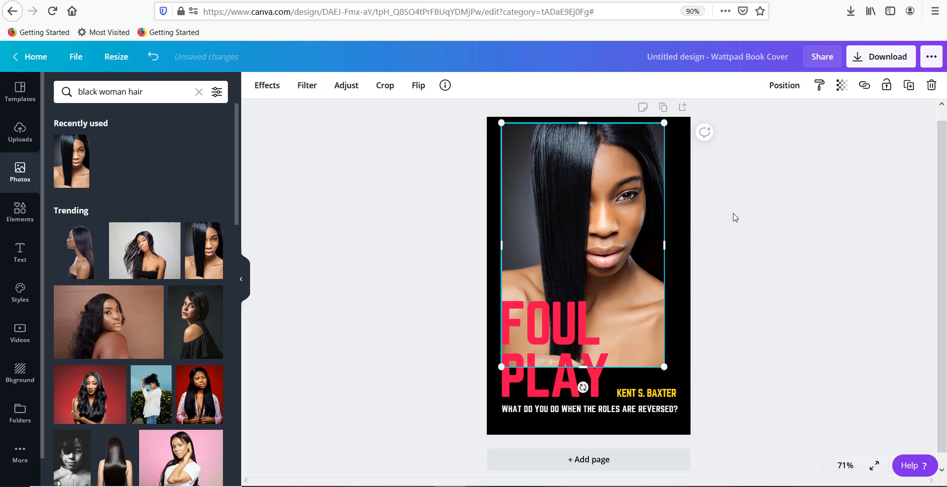
left_click(740, 215)
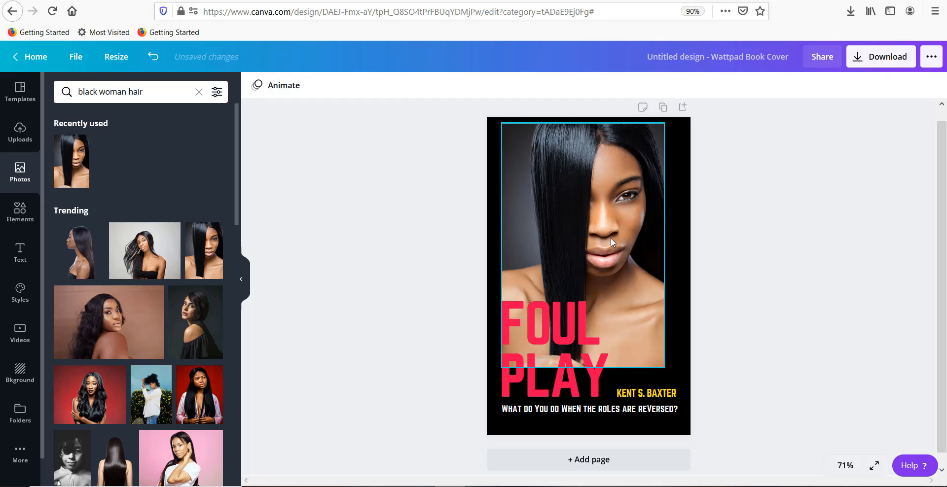
Step: Reposition and enlarge the portrait photo until it fills the whole cover edge to edge behind the text
left_click_drag(610, 238, 616, 236)
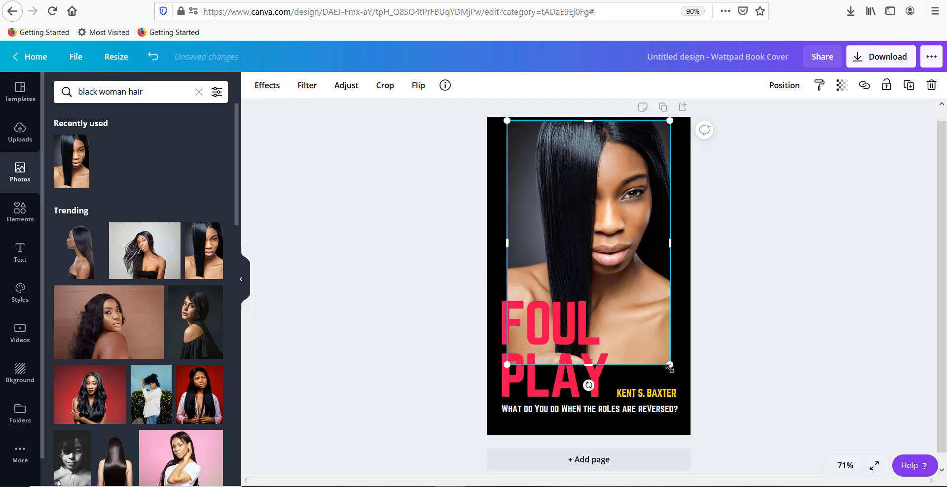
left_click_drag(589, 365, 580, 432)
left_click_drag(507, 278, 486, 278)
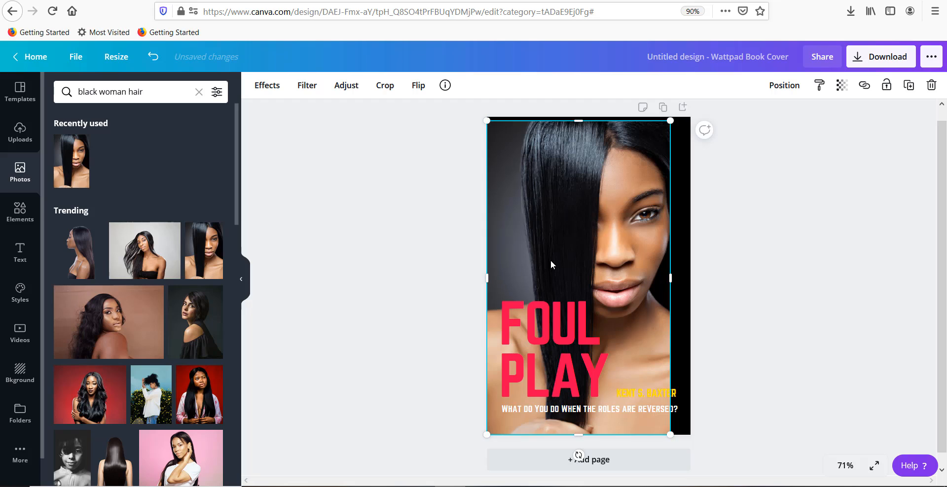
left_click_drag(669, 279, 691, 279)
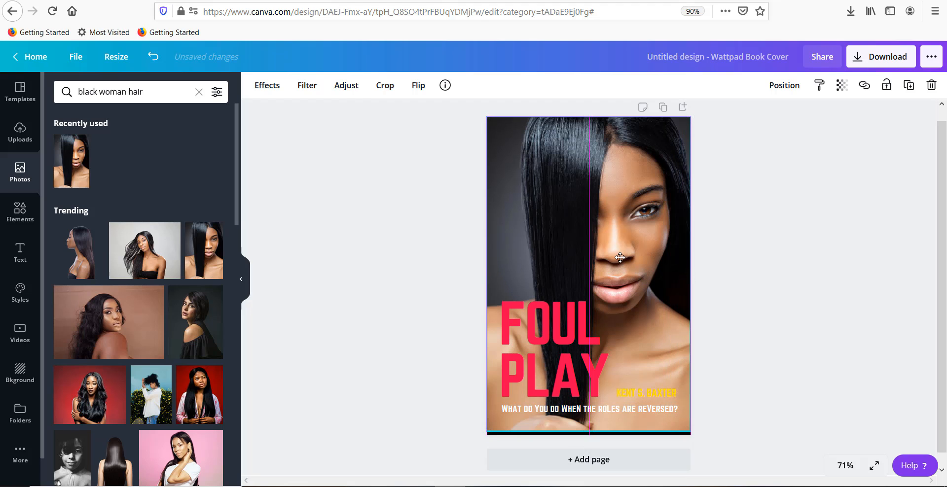
left_click_drag(588, 432, 586, 456)
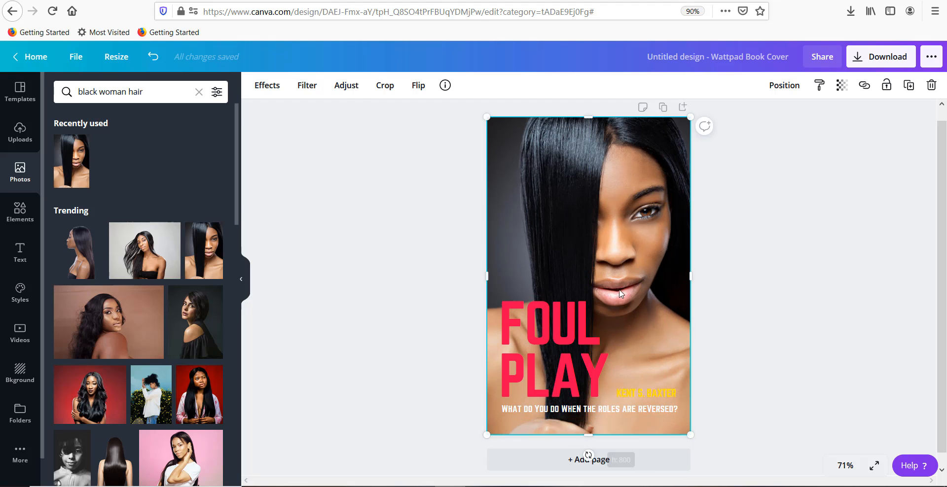
left_click_drag(602, 251, 534, 262)
left_click(674, 218)
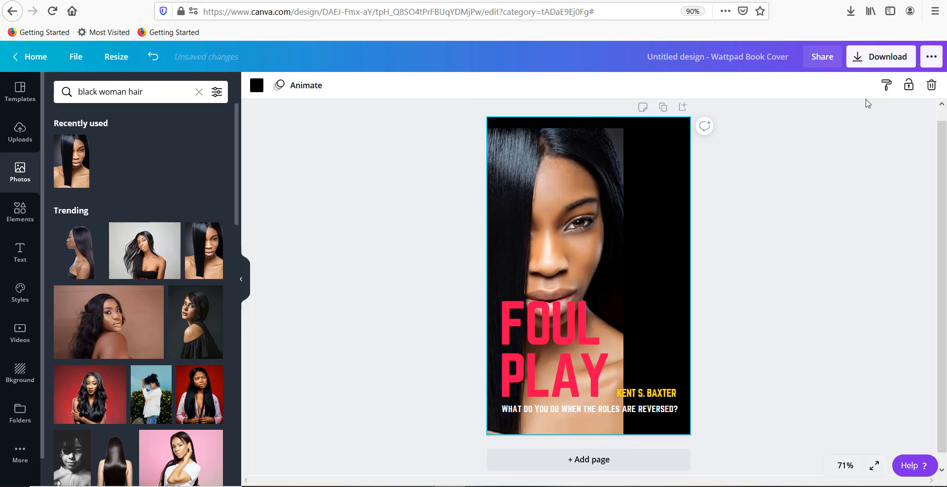
left_click(927, 93)
left_click_drag(554, 235, 615, 224)
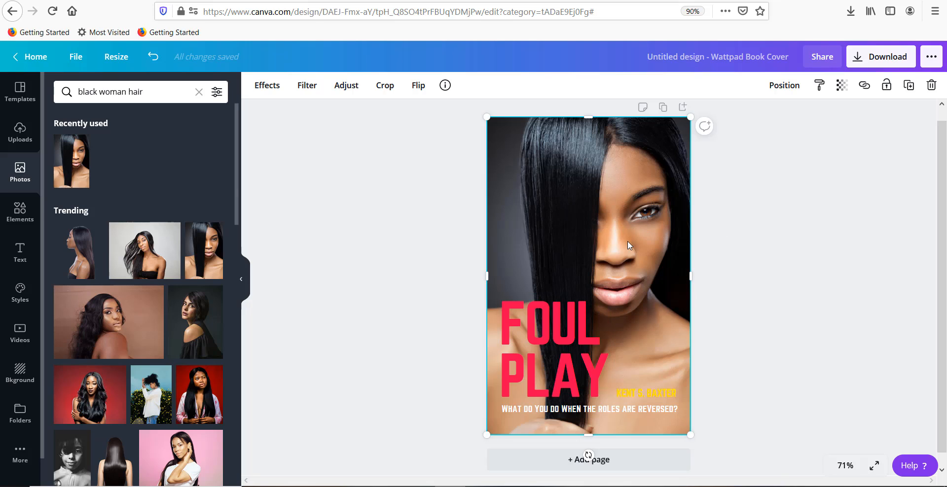
Step: Delete the tagline "What do you do when the roles are reversed?" from the cover
left_click(561, 347)
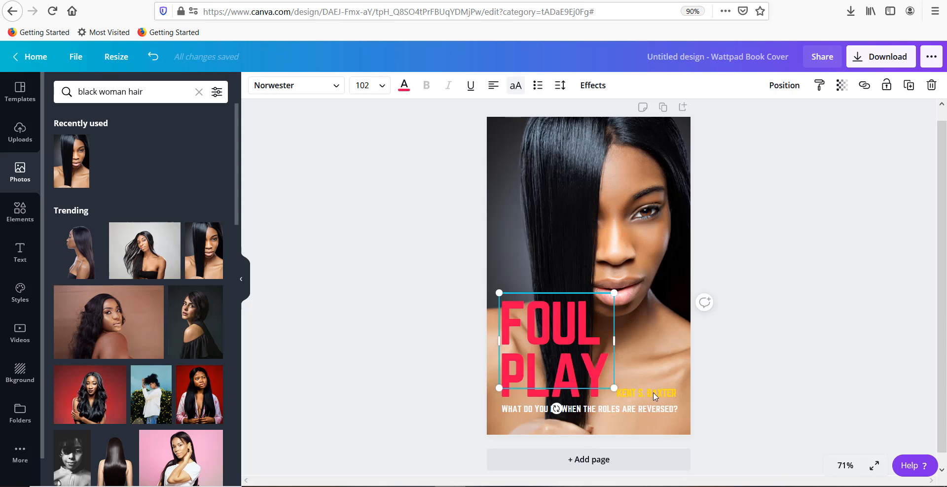
left_click(626, 415)
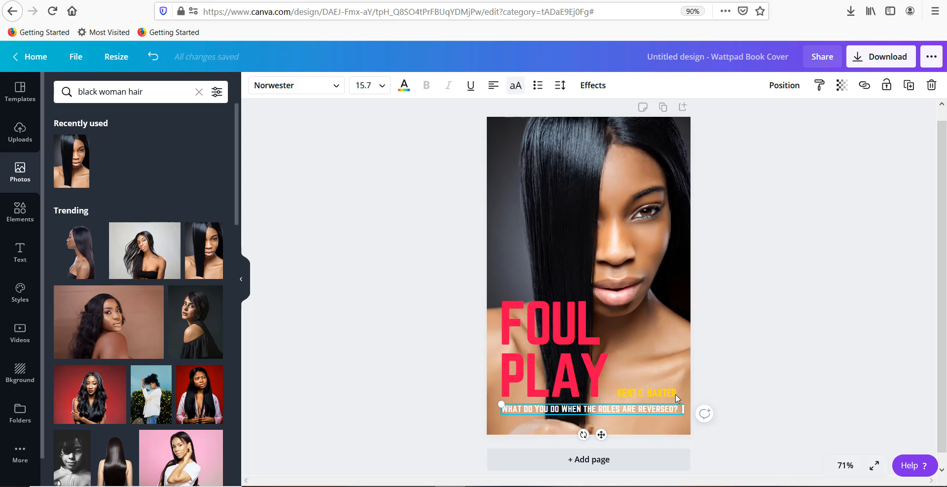
left_click(931, 85)
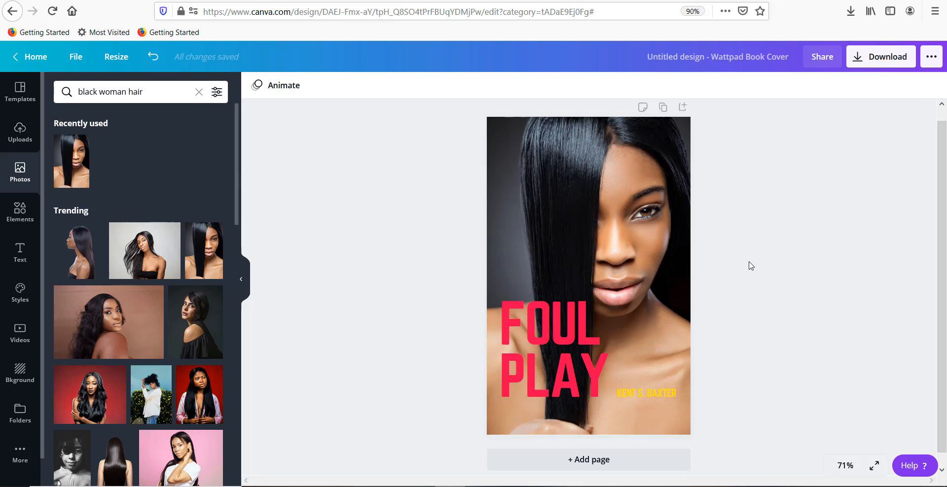
Step: Move the author name down near the cover's lower edge and change its text colour to white
left_click(635, 393)
left_click_drag(635, 393, 637, 420)
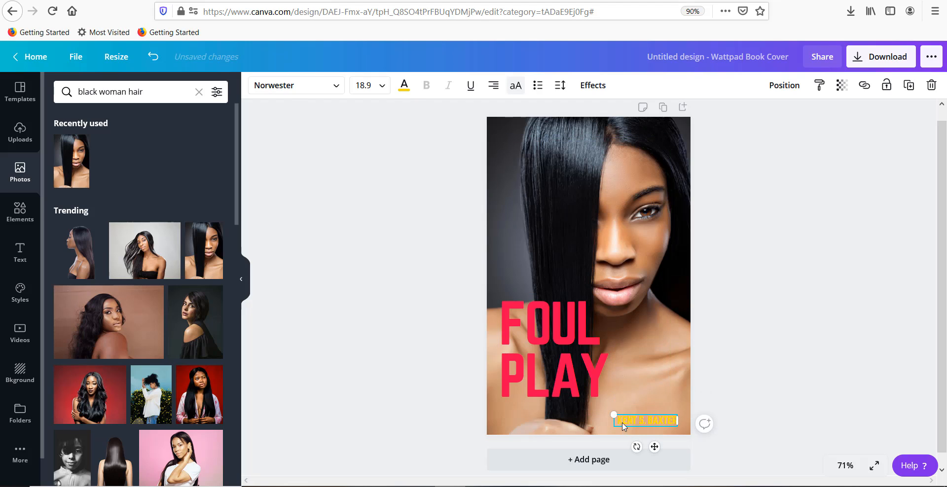
left_click(404, 86)
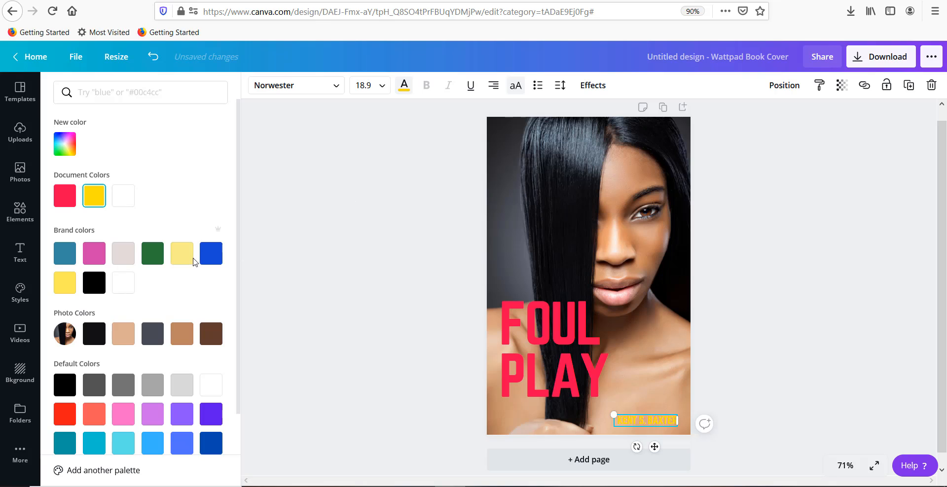
left_click(128, 290)
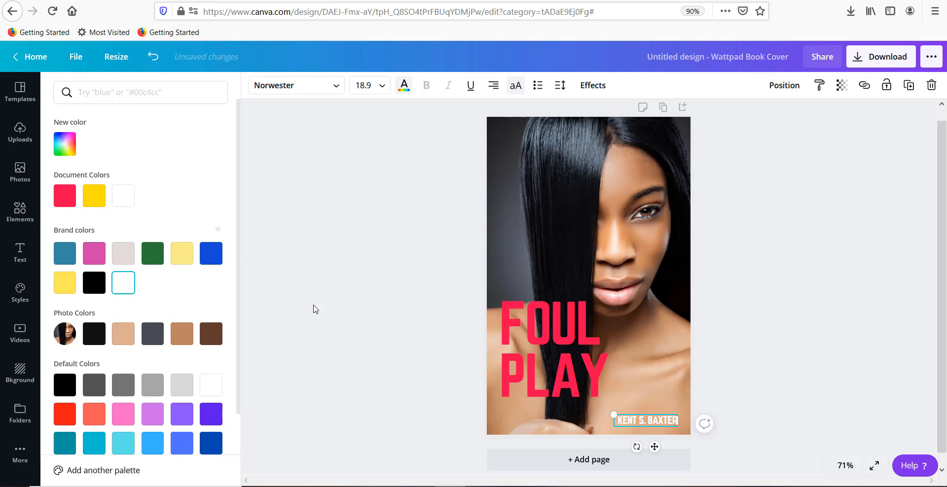
Step: Replace the cover title "FOUL PLAY" with "TIP FOR HEALTHY HAIR"
left_click(546, 336)
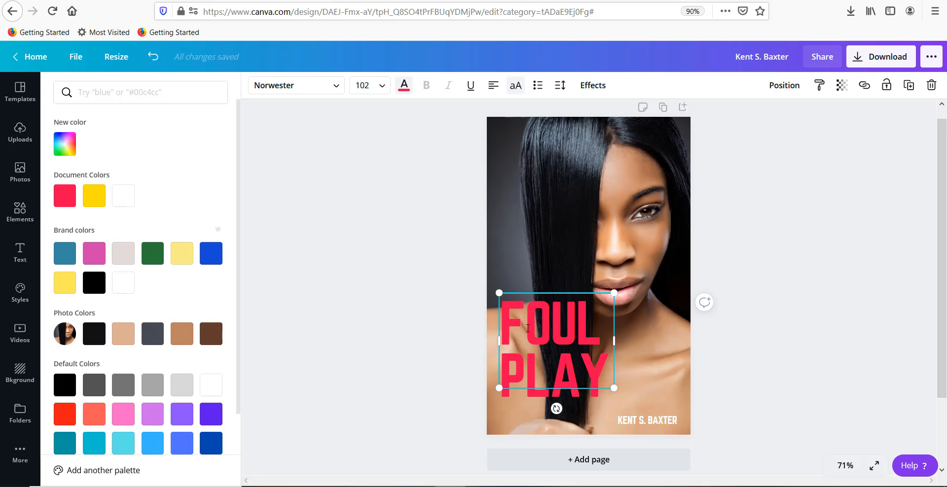
left_click_drag(502, 314, 606, 377)
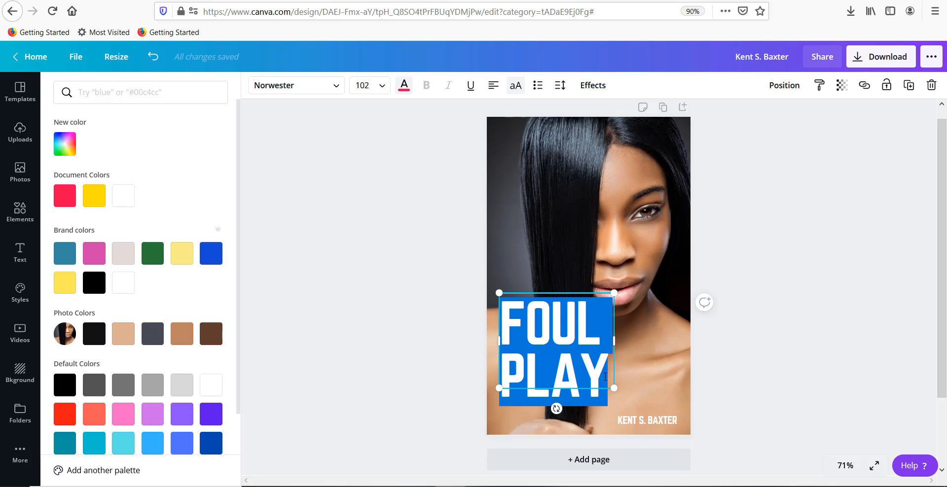
type("T")
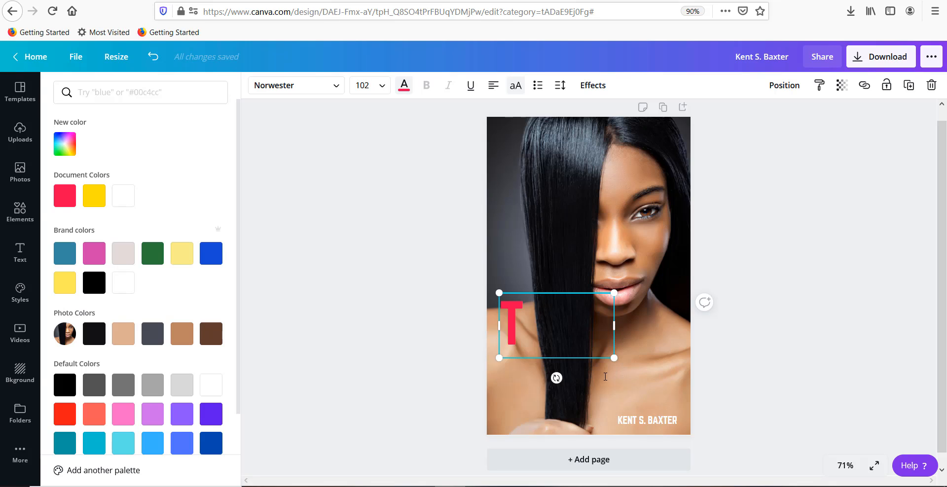
type("IP")
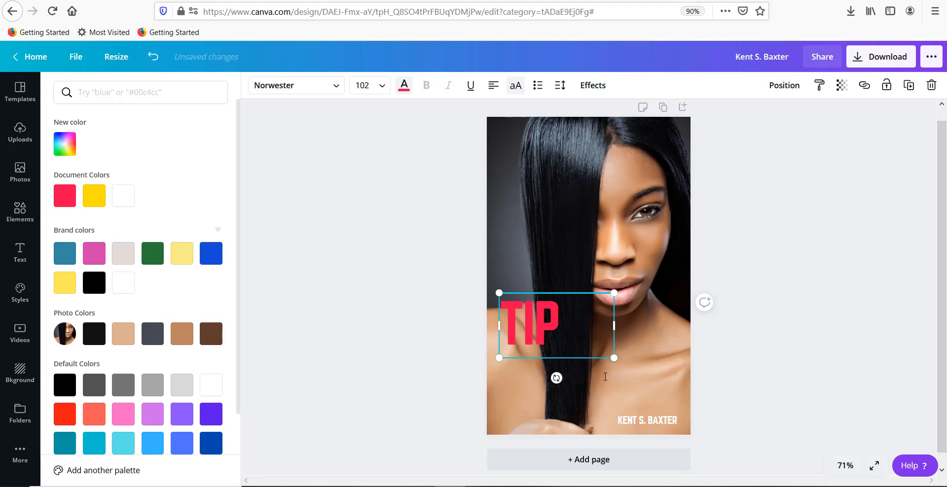
type(" FOR H")
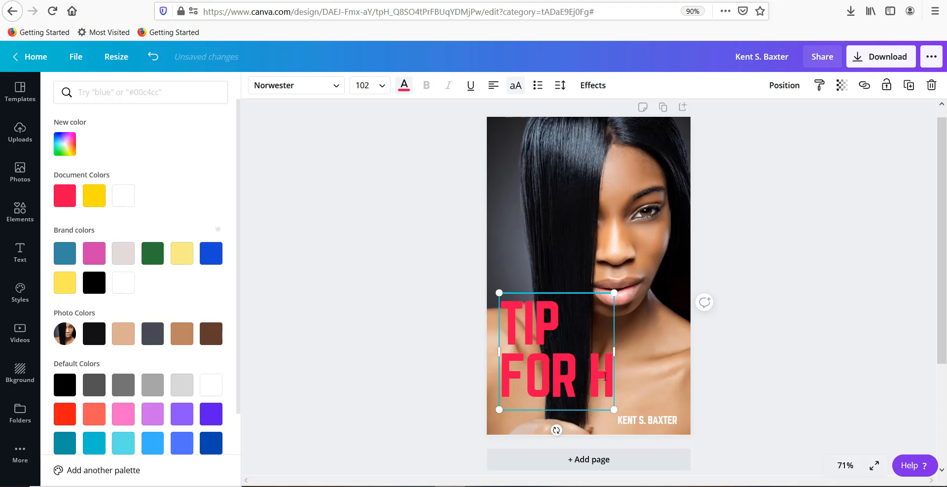
type("EALTHY HAIR")
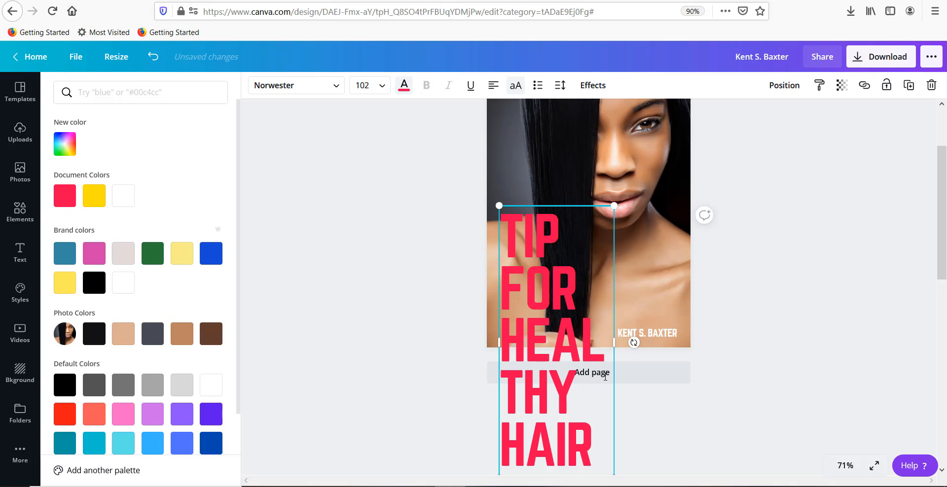
Step: Widen the title's text box to the cover's right edge and set its font size to 88
left_click_drag(614, 342, 691, 341)
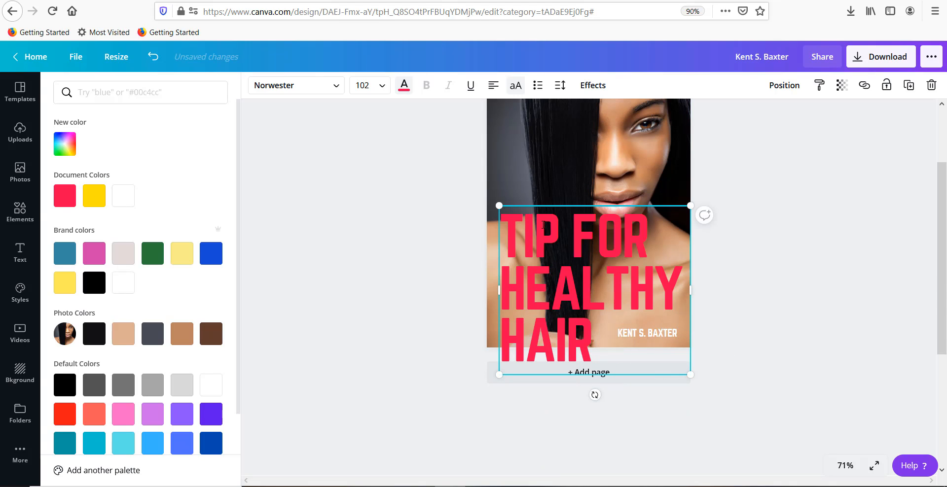
left_click(384, 87)
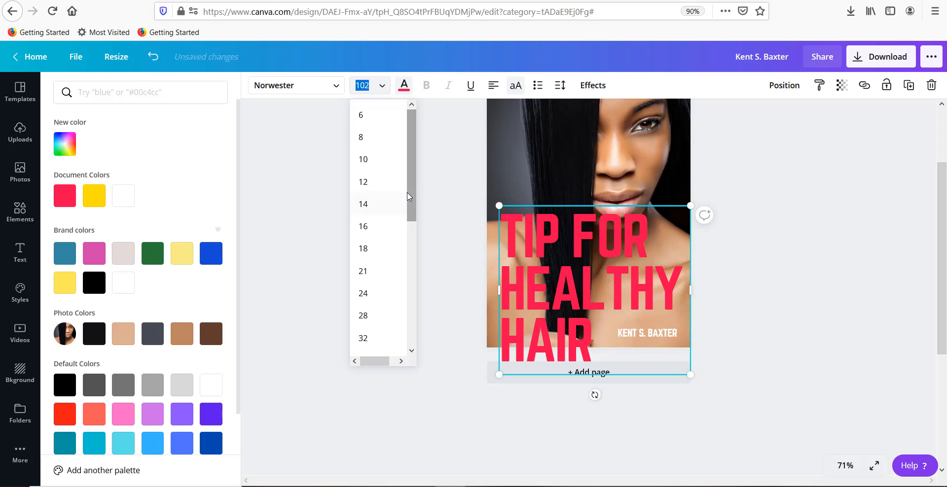
left_click_drag(408, 197, 413, 295)
left_click(389, 288)
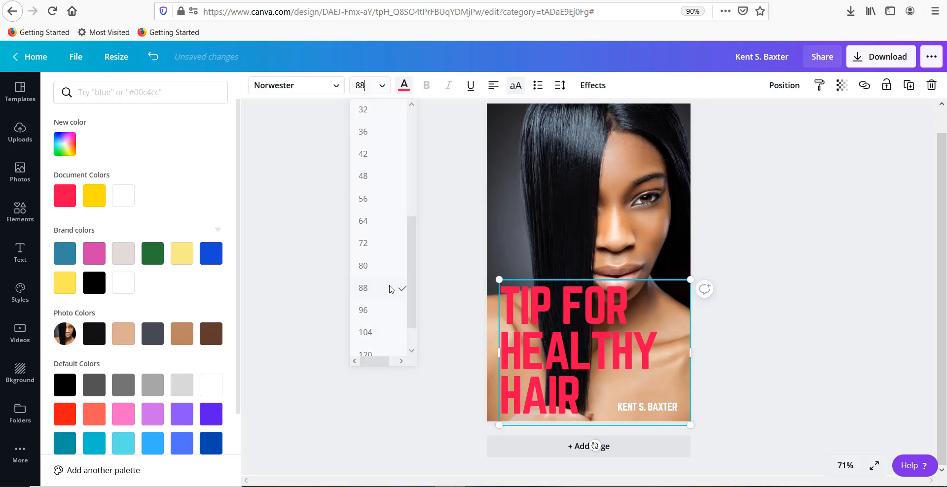
Step: Move the title up over the lower half of the face, clear of the author name
mouse_move(550, 318)
left_mouse_down()
mouse_move(545, 338)
mouse_move(502, 353)
left_mouse_up()
left_click(634, 349)
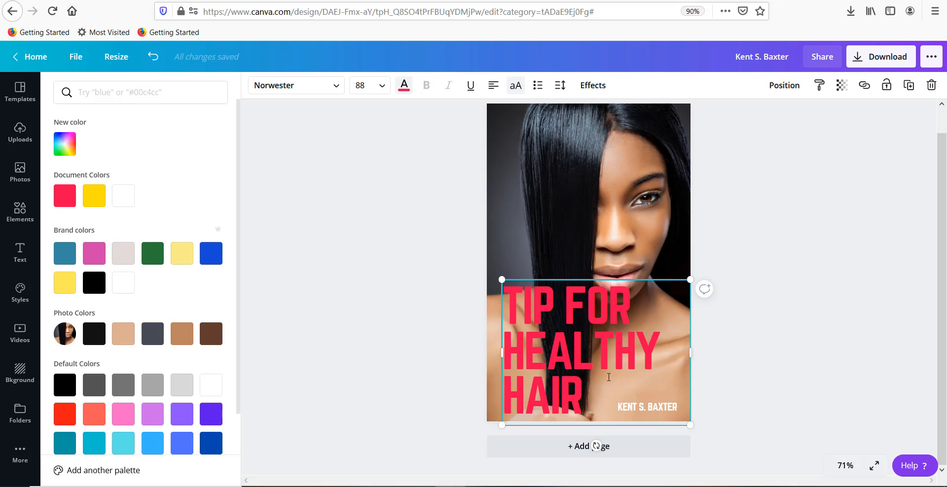
left_click_drag(591, 342, 588, 318)
left_click(656, 284)
left_click_drag(659, 280, 656, 212)
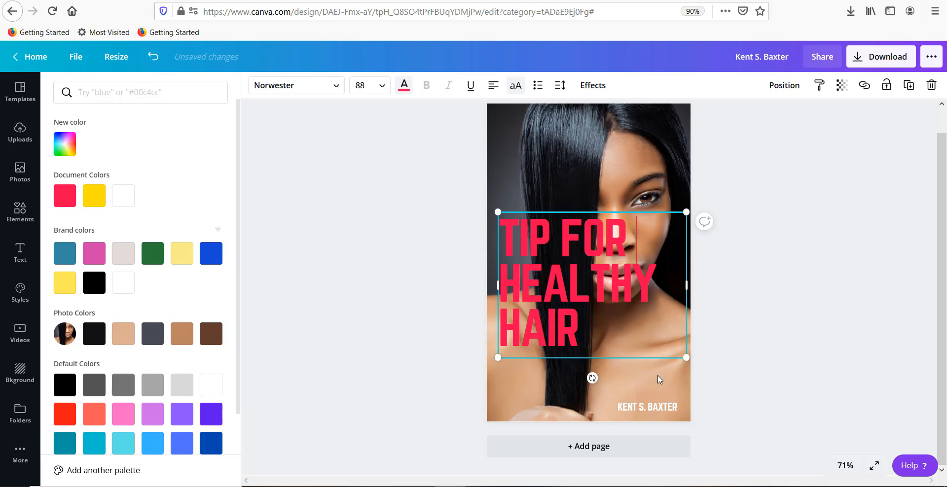
Step: Replace the author line with "BY" and the new author's full name, widened to one line just above the cover's lower edge
double_click(626, 408)
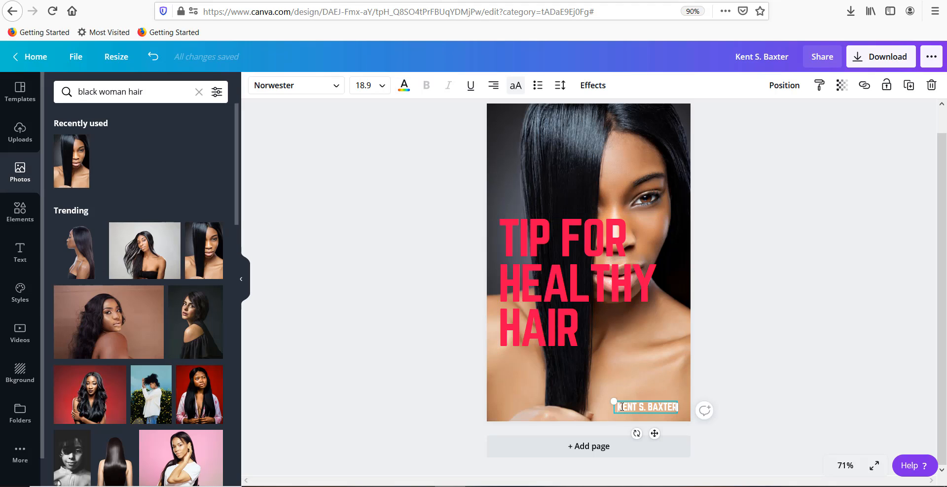
left_click_drag(622, 407, 683, 406)
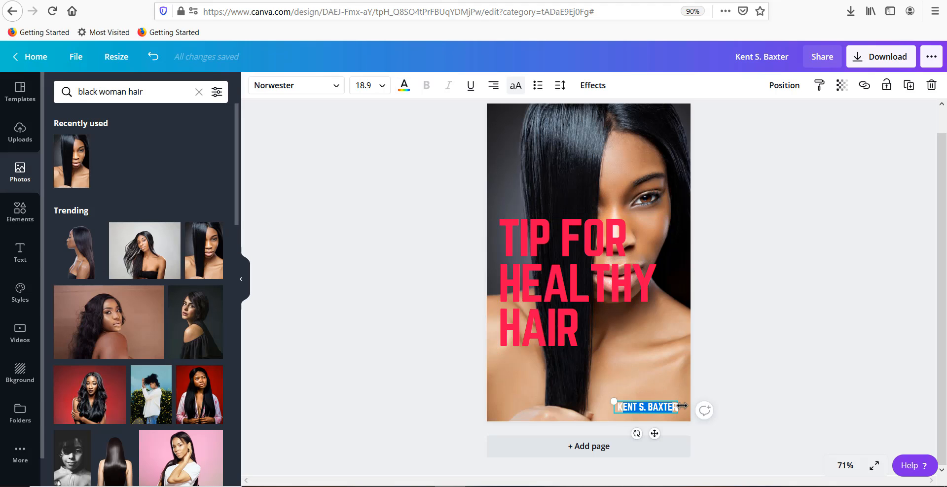
key("BackSpace")
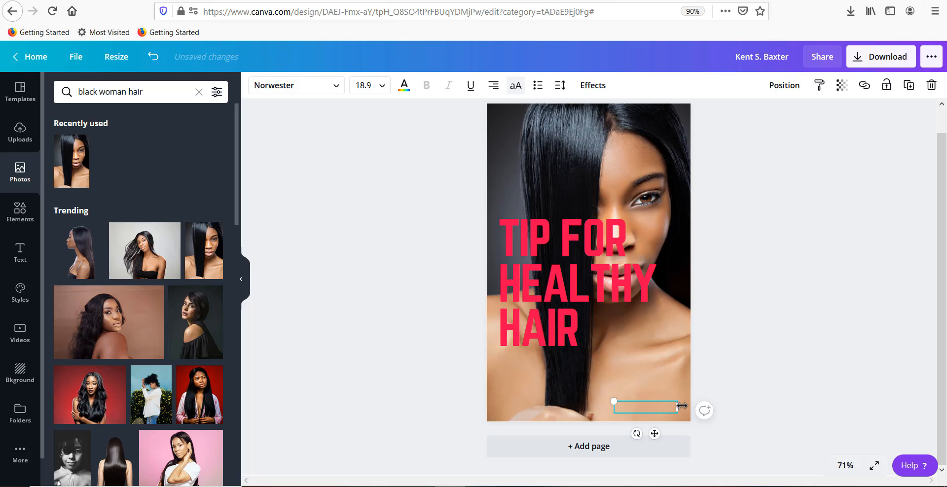
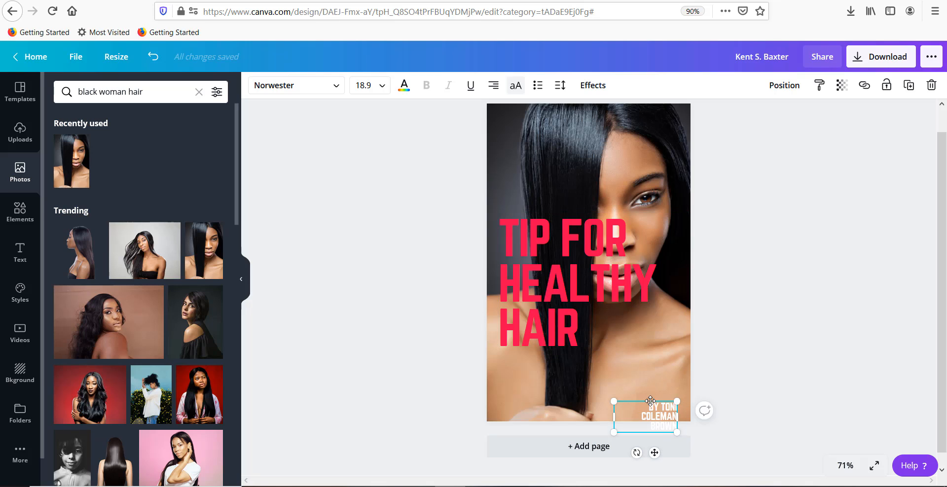
left_click_drag(645, 433, 577, 408)
left_click_drag(640, 420, 639, 439)
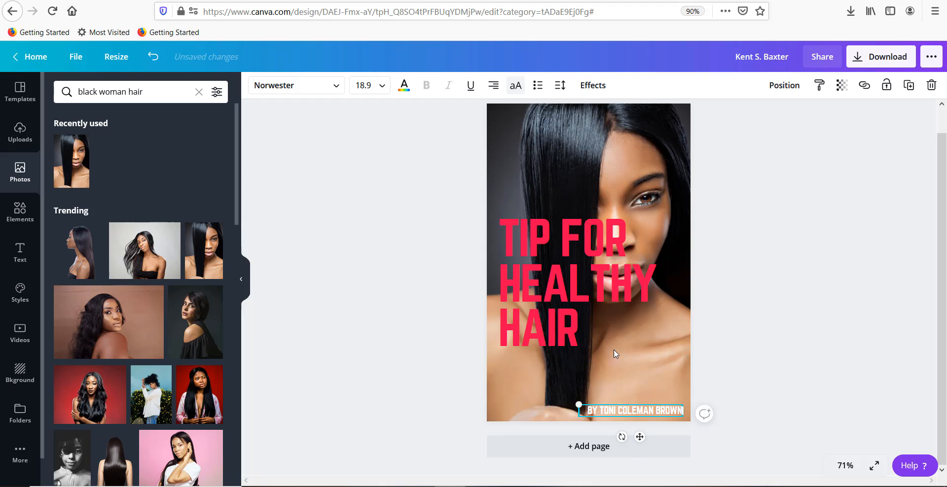
Step: Move the title back down to just above the author line and change "TIP" to "TIPS"
mouse_move(590, 323)
left_mouse_down()
mouse_move(582, 360)
mouse_move(598, 379)
left_mouse_up()
left_click(559, 298)
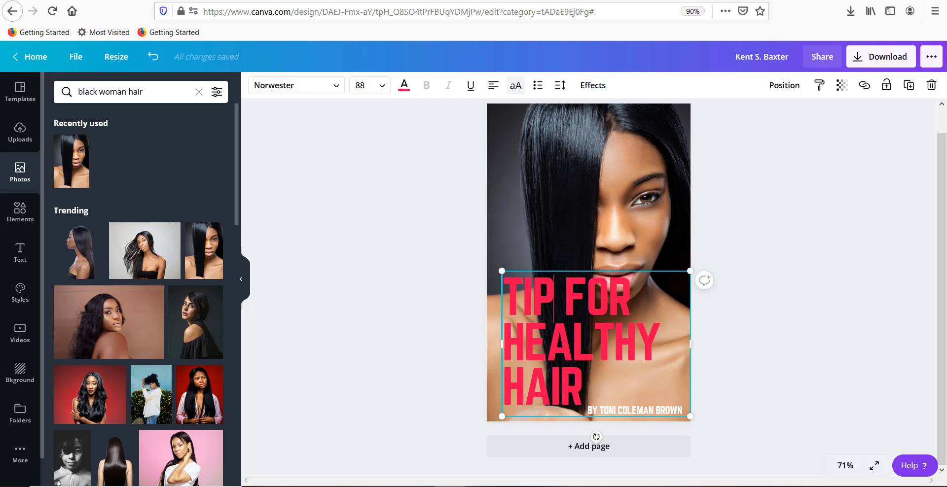
type("S")
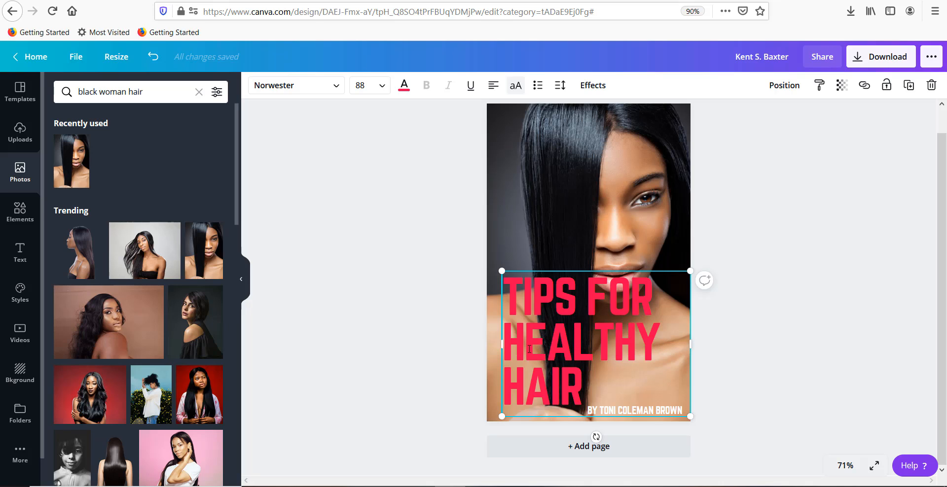
Step: Set the title's font size to 72, widen its box to fit two lines, and centre the text
left_click(381, 86)
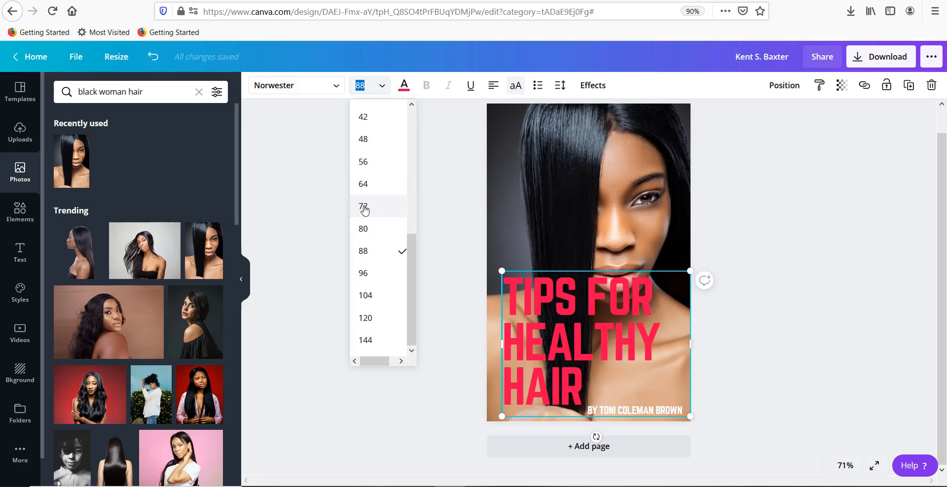
left_click(364, 209)
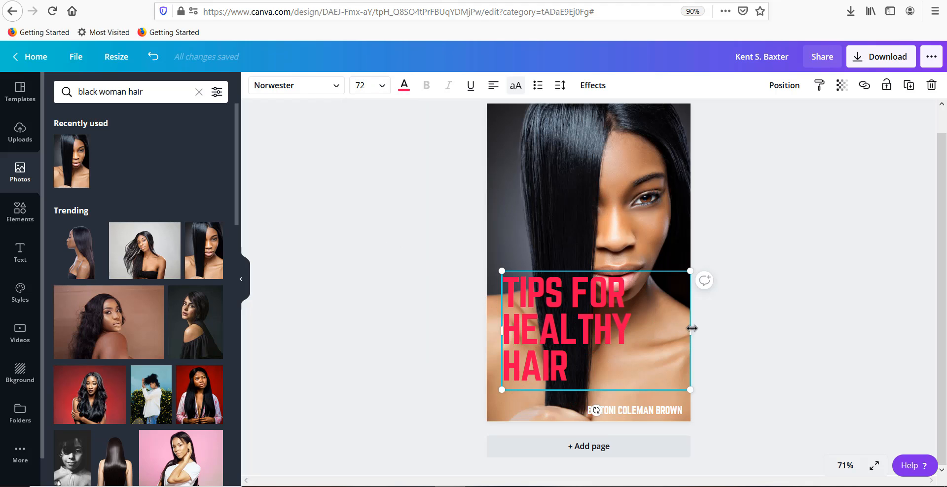
left_click_drag(692, 328, 704, 330)
left_click_drag(593, 360, 581, 381)
left_click(493, 85)
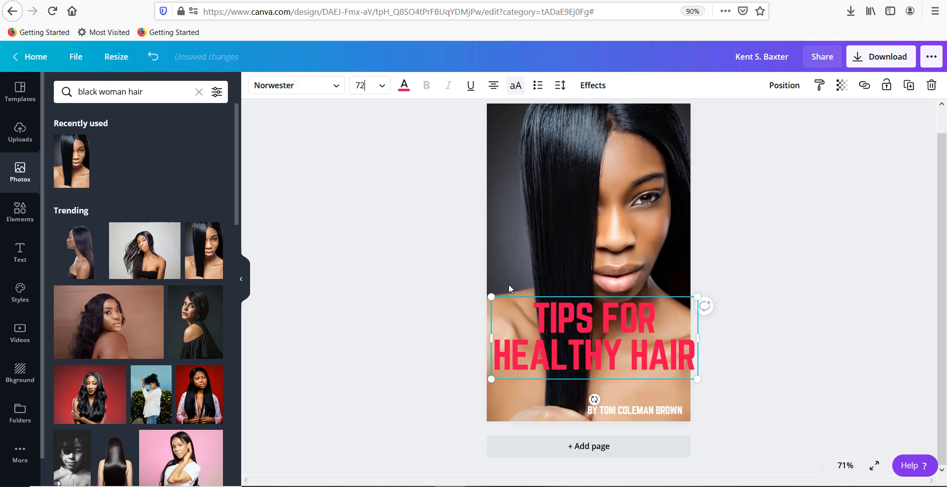
Step: Reduce the title's font size to 64 and move it down directly above the author line
left_click(360, 85)
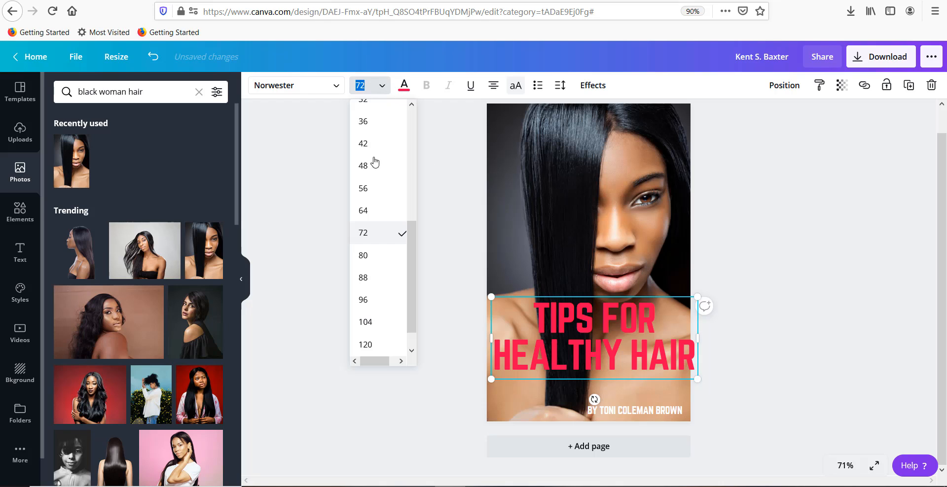
left_click(372, 216)
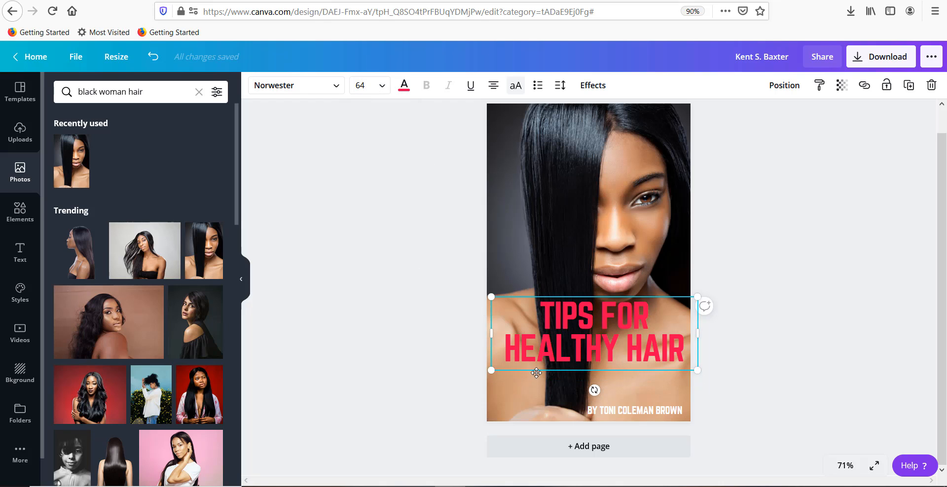
left_click_drag(536, 373, 534, 408)
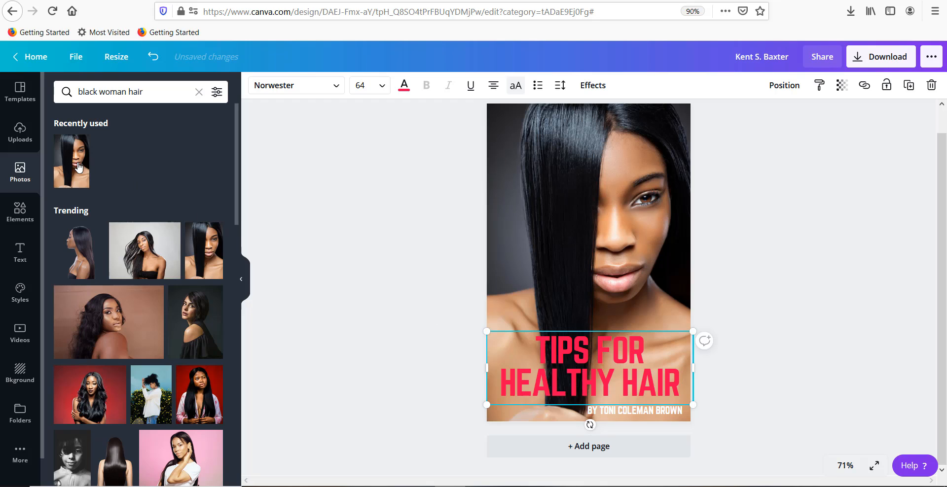
Step: Search the elements for "7" and add the round orange badge with a white 7 to the cover
left_click(18, 212)
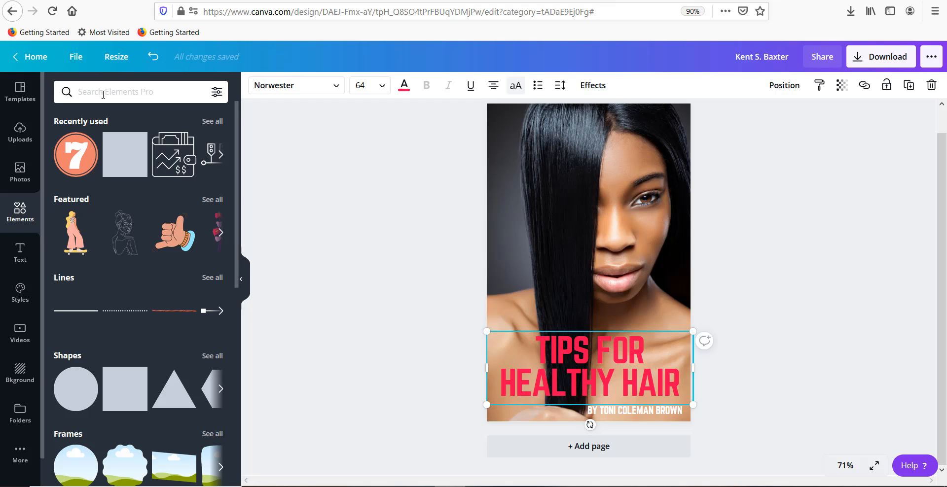
type("7")
key("Return")
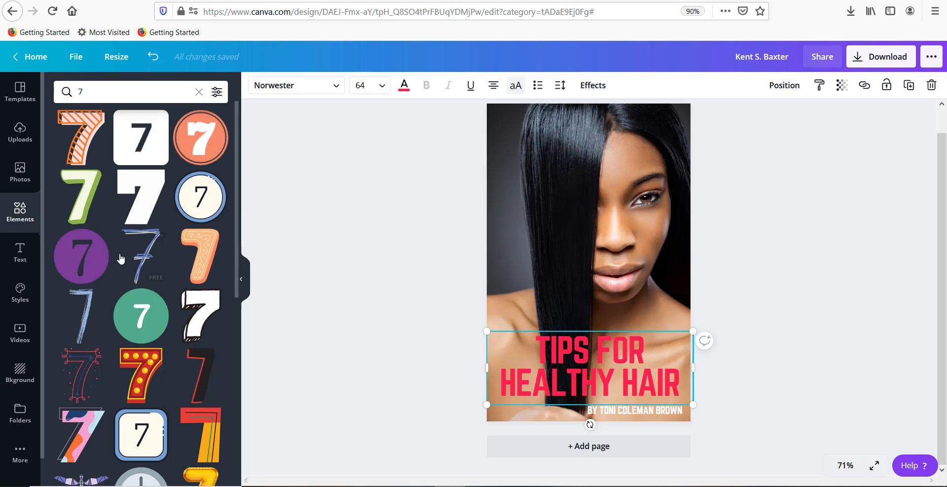
left_click(195, 145)
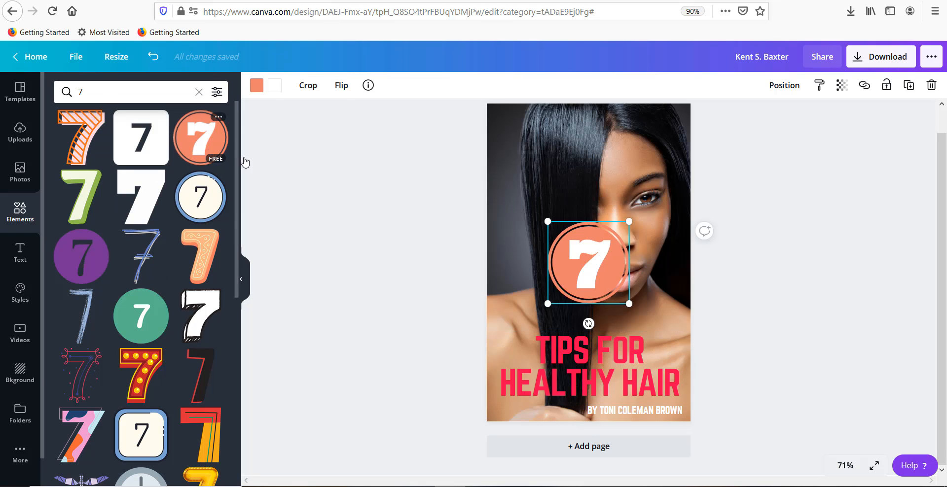
Step: Shrink the 7 badge, place it in front of "TIPS", and recolour its orange to the title's pinkish red
left_click_drag(630, 220, 587, 264)
left_click_drag(564, 291, 517, 348)
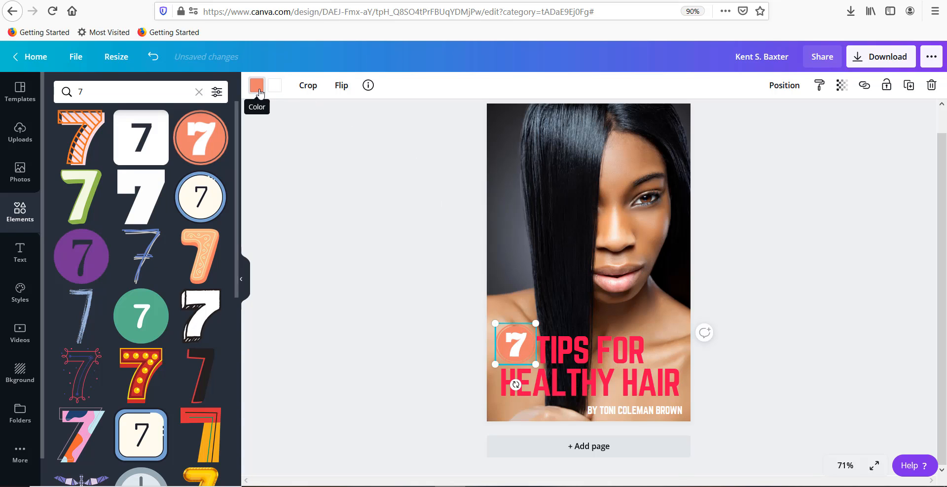
left_click(257, 86)
left_click(96, 203)
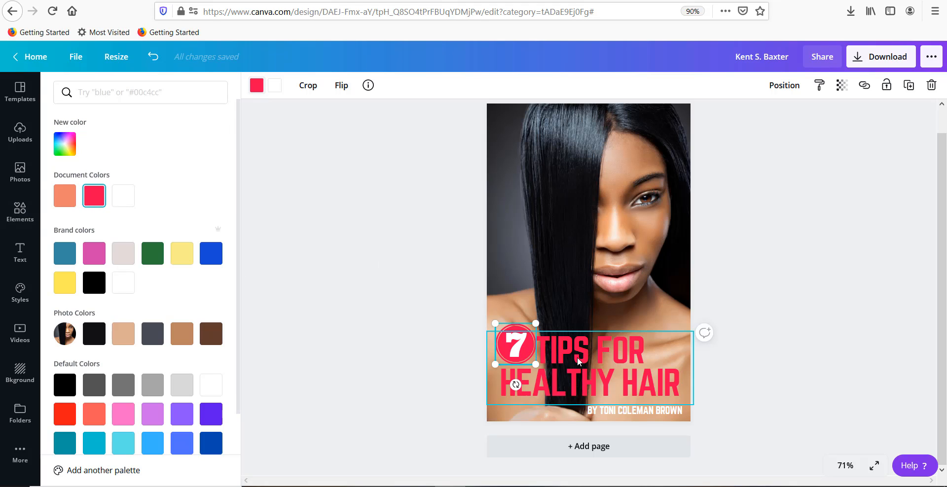
Step: Shift the title slightly right, then enlarge the 7 badge a little and position it just before "TIPS"
left_click_drag(598, 357, 602, 357)
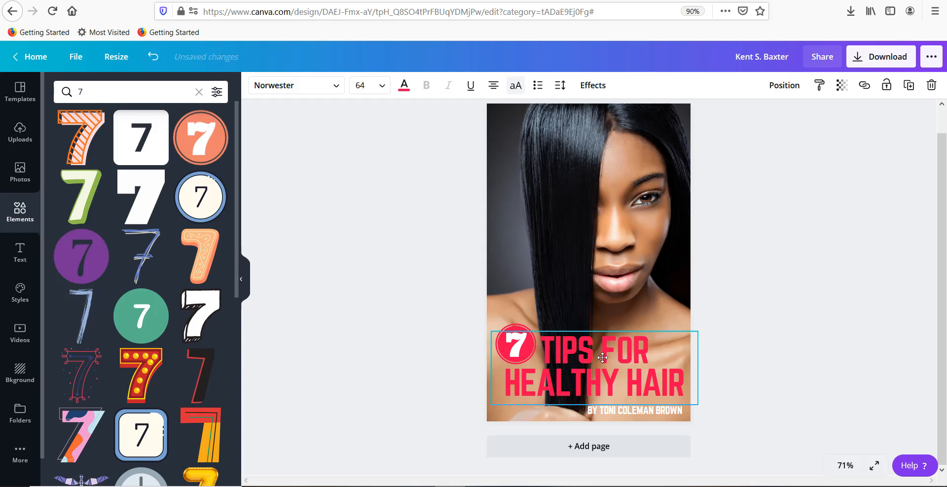
left_click(520, 341)
mouse_move(519, 346)
left_mouse_down()
mouse_move(544, 318)
mouse_move(524, 335)
left_mouse_up()
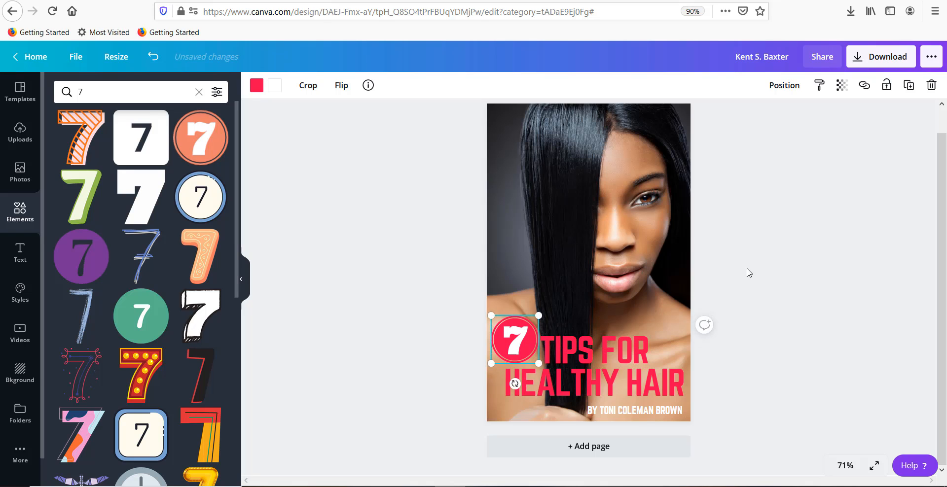
left_click(668, 300)
left_click(596, 348)
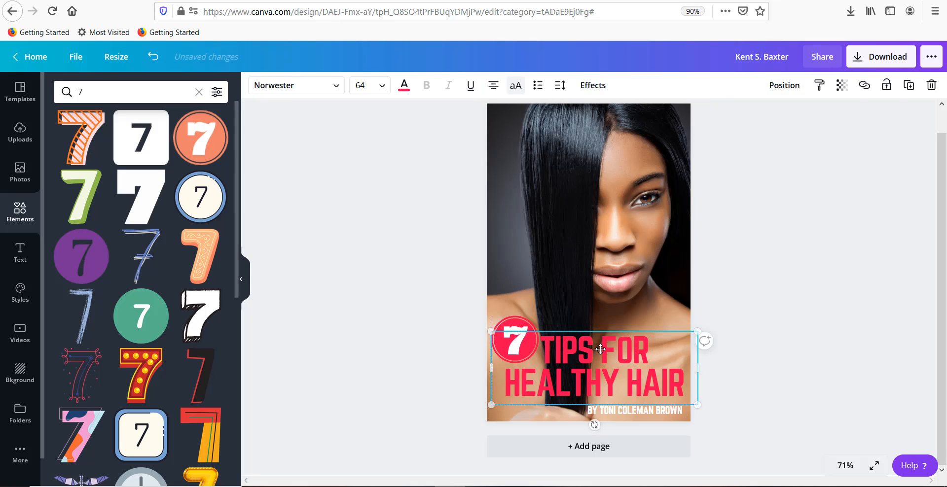
left_click(443, 266)
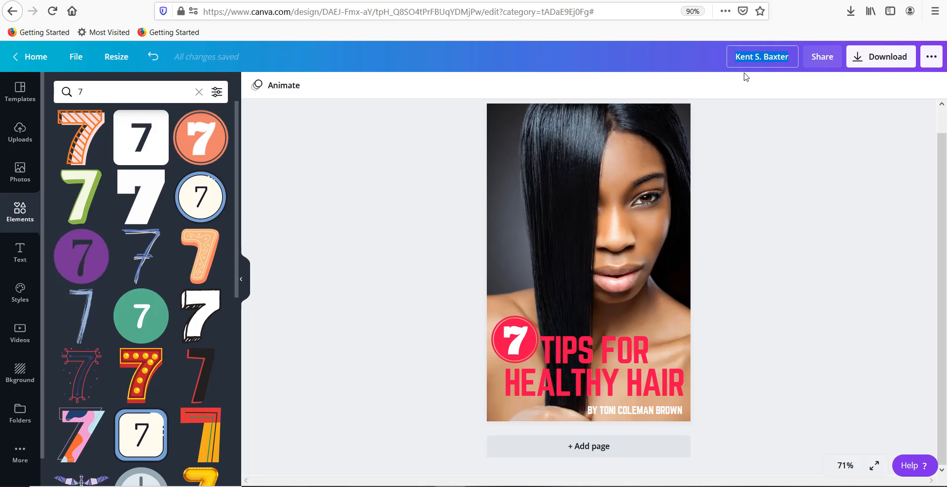
Step: Rename the design to "7 tip" and look at the download options without downloading
type("7 tip")
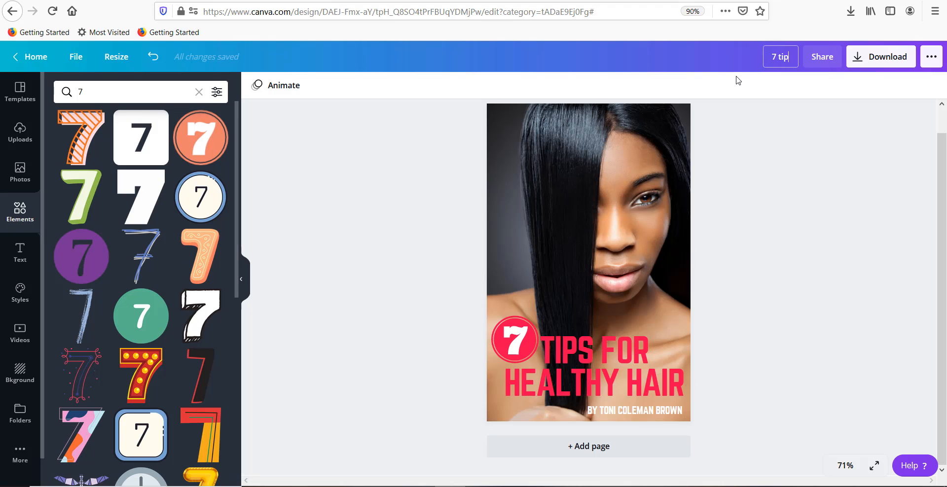
key("Return")
left_click(856, 57)
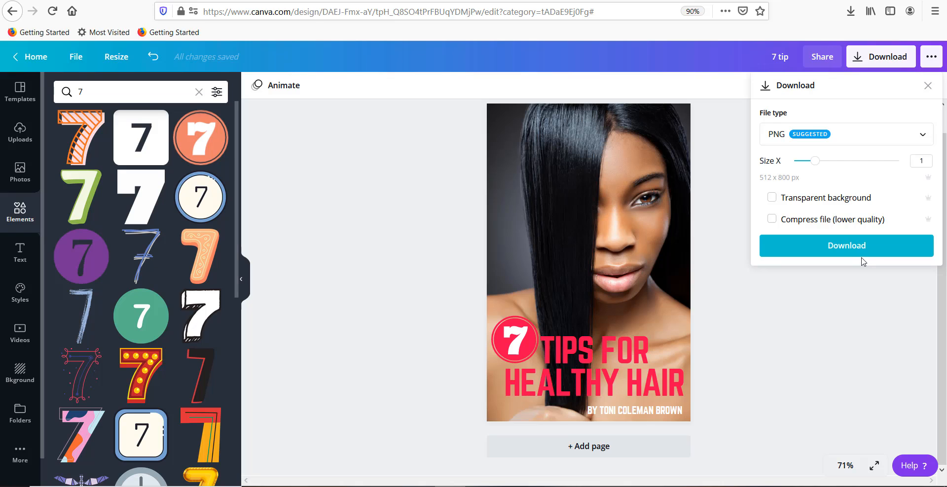
left_click(426, 246)
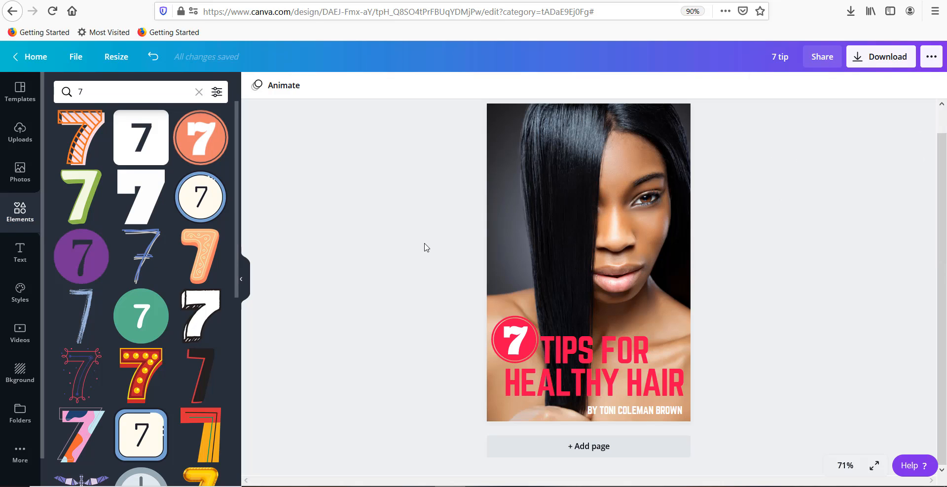